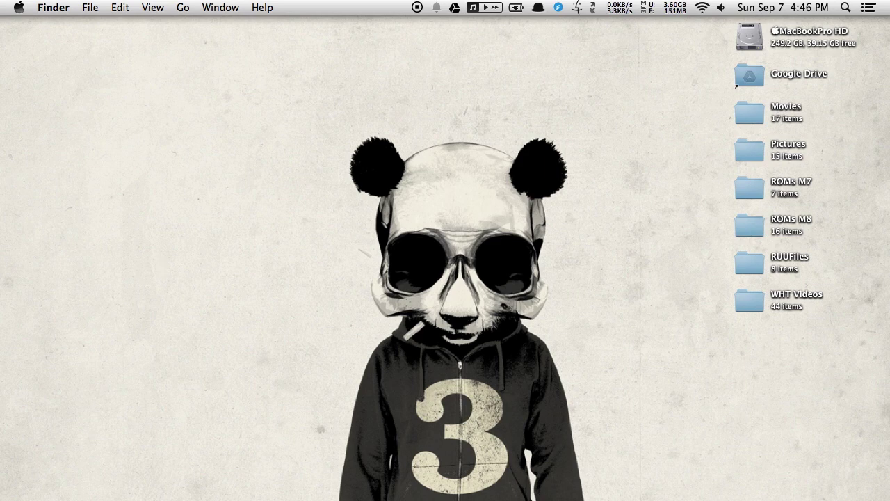
# Show the downloaded Obsidian Menu Bar folder in a Finder window from the Downloads stack.
pyautogui.click(622, 495)
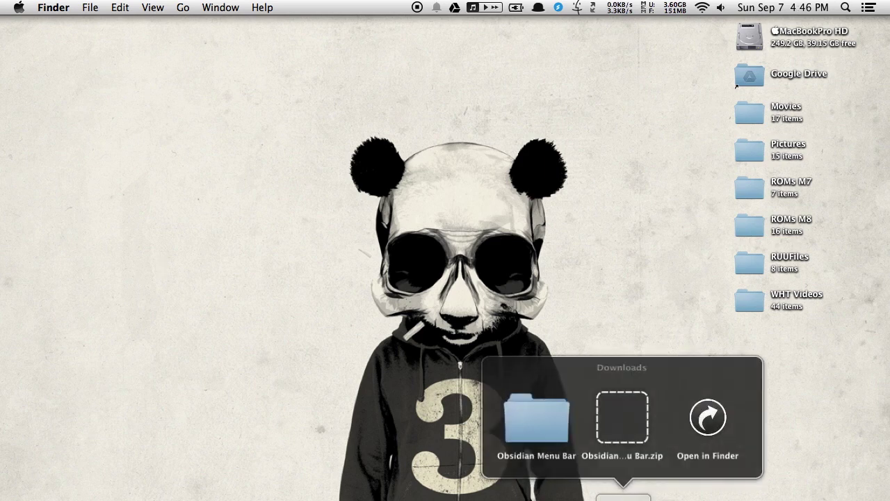
pyautogui.click(548, 416)
pyautogui.click(704, 413)
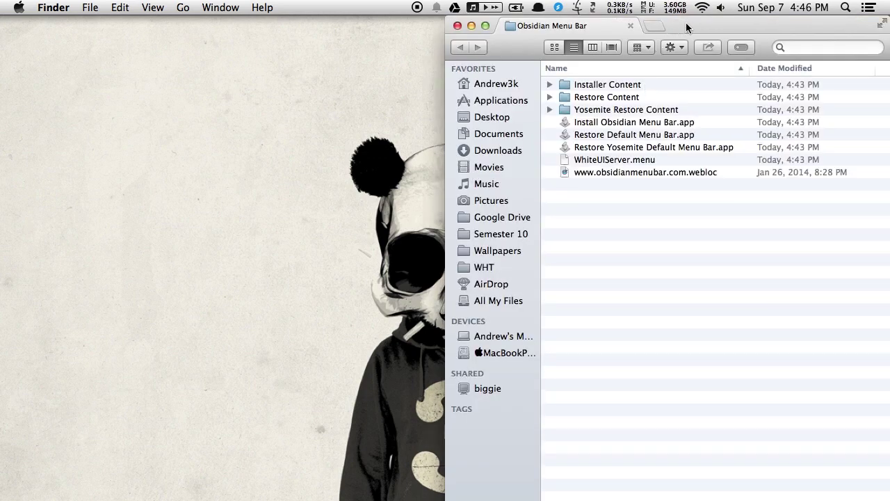
# Run Install Obsidian Menu Bar.app, confirming it and authorising with the admin password.
pyautogui.doubleClick(641, 125)
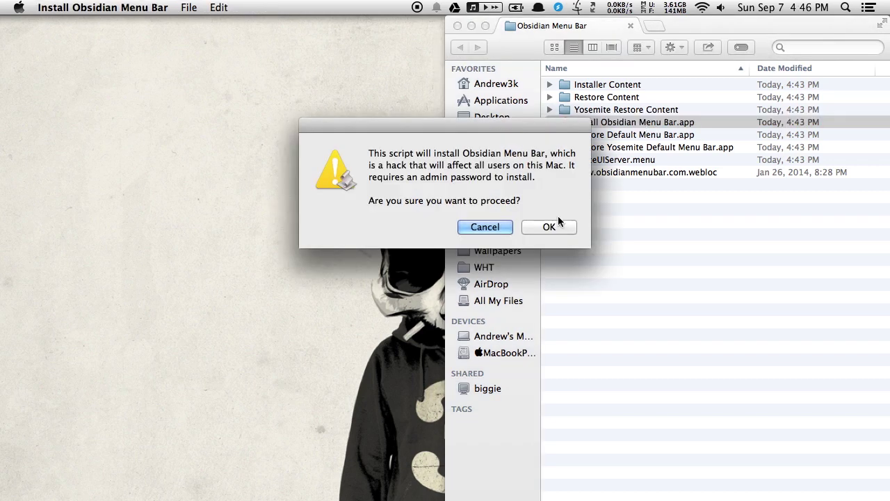
pyautogui.click(528, 229)
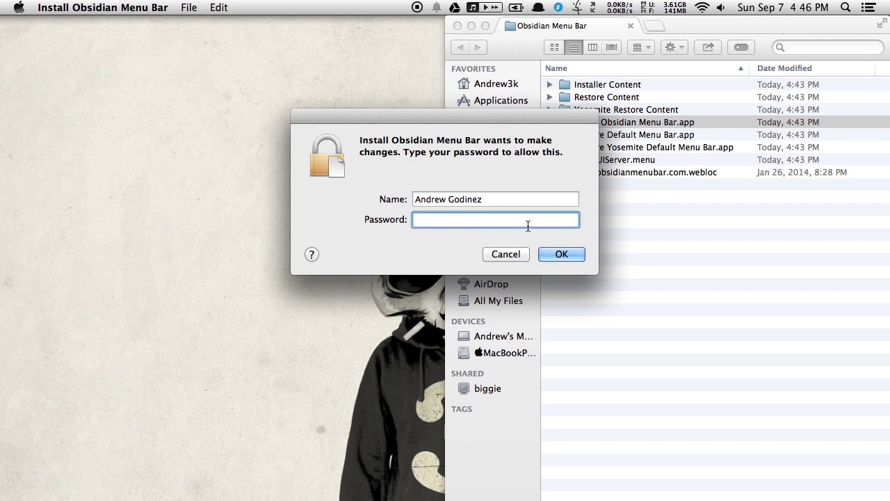
pyautogui.write('••••••')
pyautogui.press('Return')
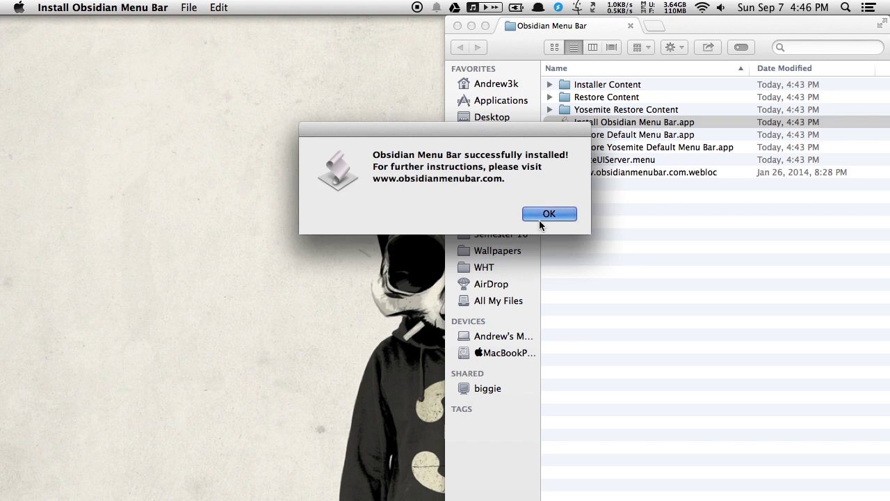
pyautogui.click(540, 219)
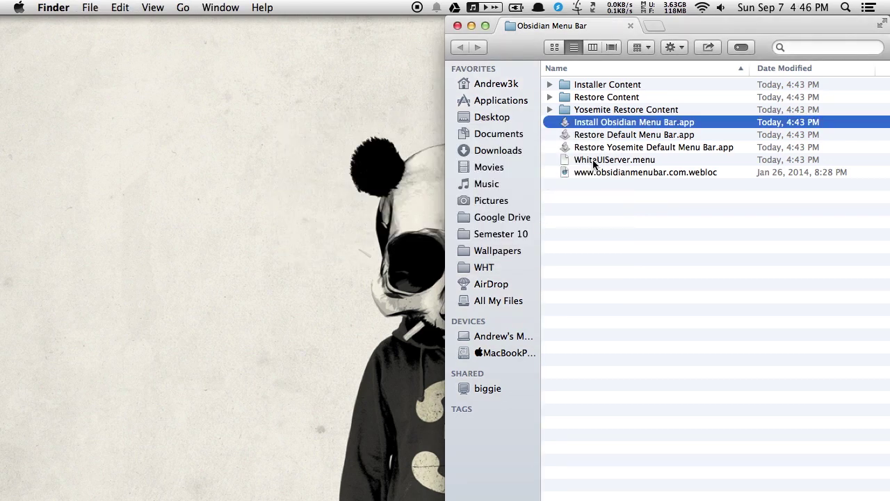
pyautogui.click(616, 164)
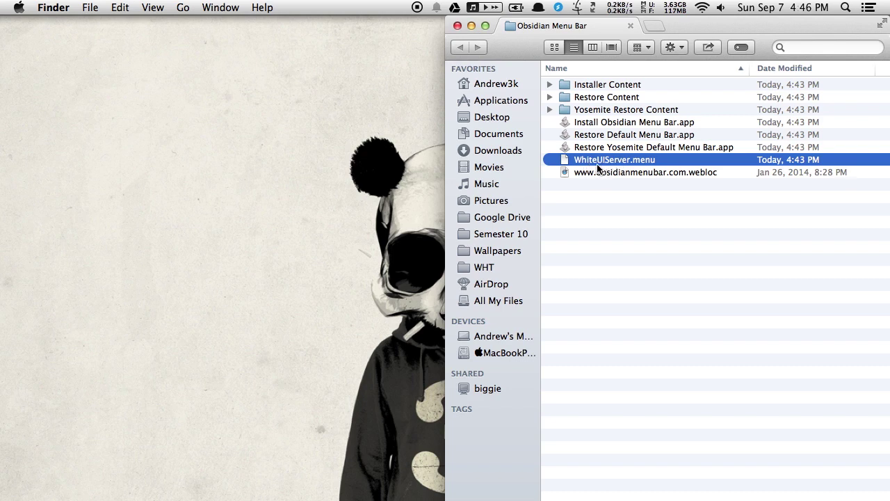
# Drag WhiteUIServer.menu into the Documents folder and launch System Preferences from the Apple menu.
pyautogui.moveTo(598, 167); pyautogui.dragTo(494, 133)
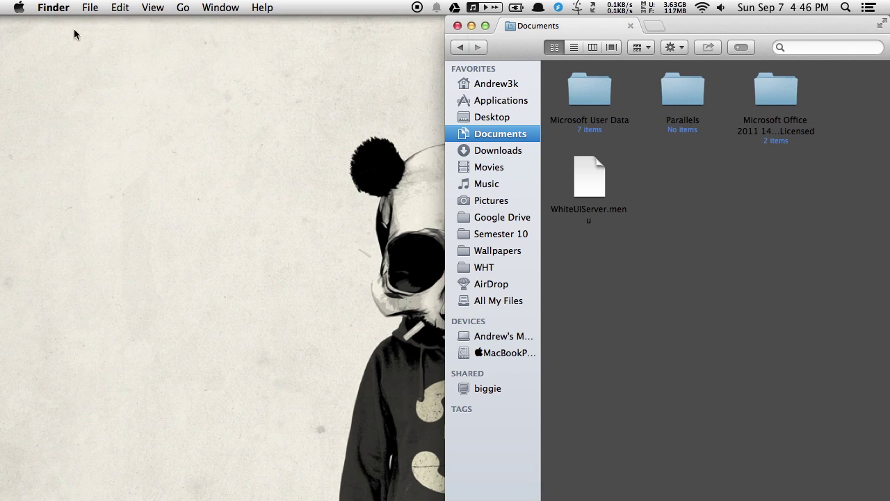
pyautogui.click(7, 4)
pyautogui.click(57, 75)
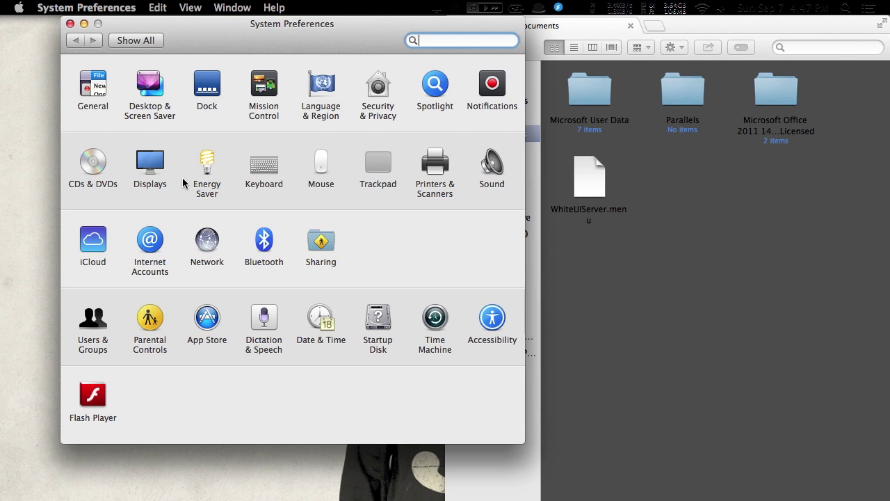
# Add Documents/WhiteUIServer.menu to the Login Items in Users & Groups.
pyautogui.click(96, 330)
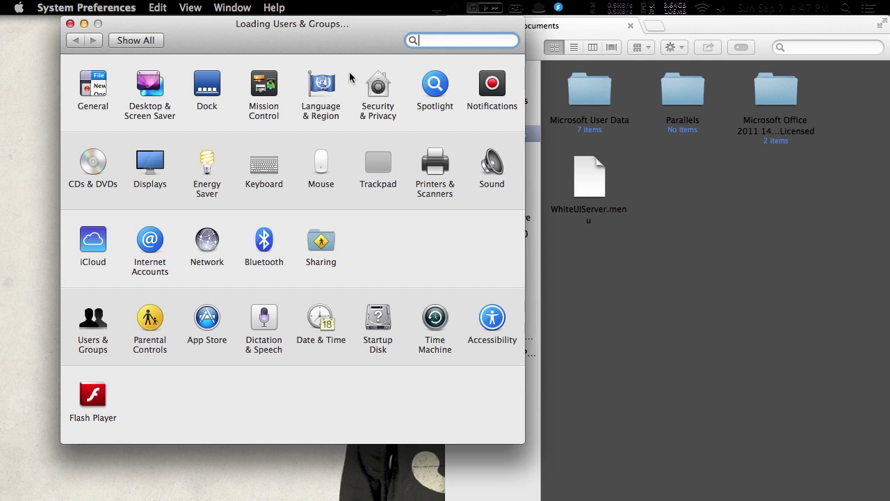
pyautogui.click(380, 77)
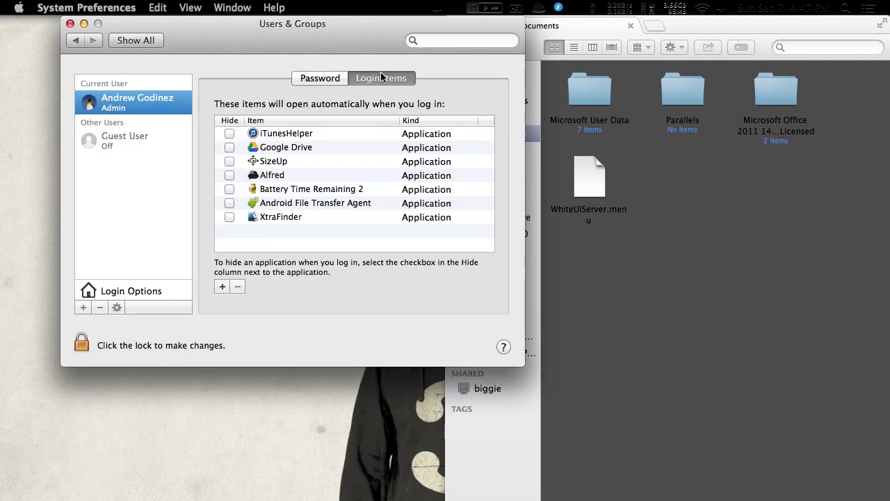
pyautogui.click(221, 287)
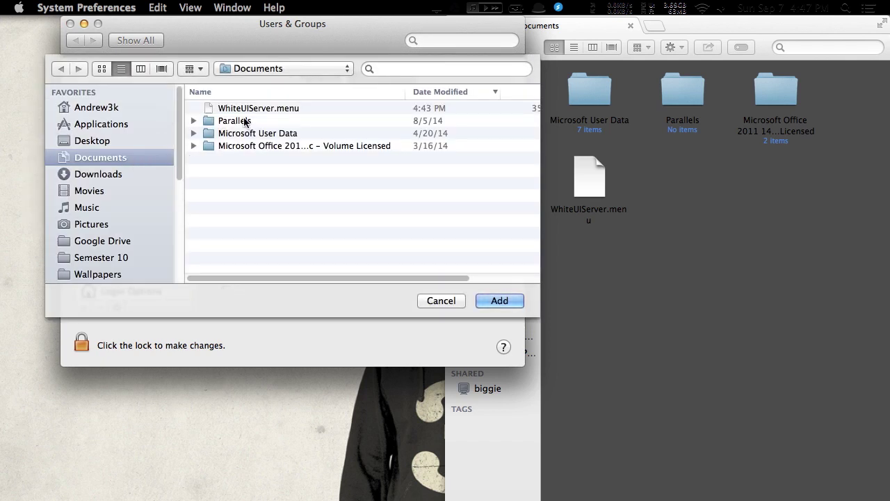
pyautogui.click(256, 110)
pyautogui.click(491, 303)
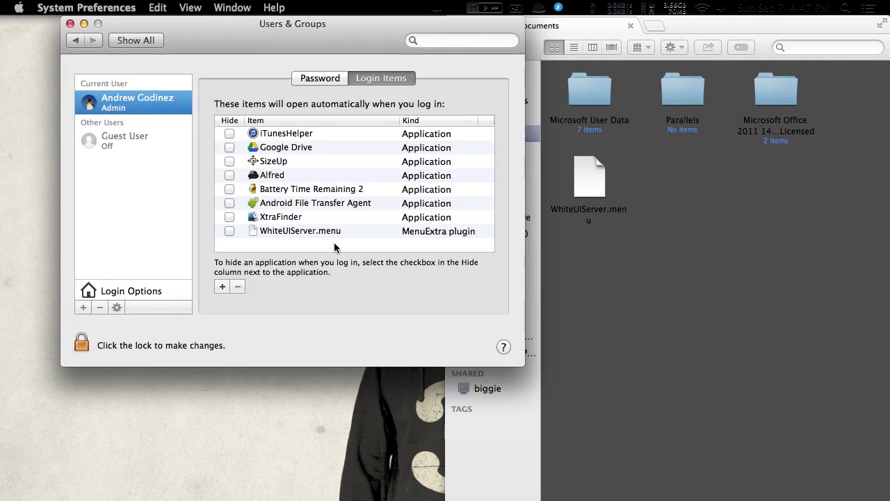
pyautogui.click(73, 45)
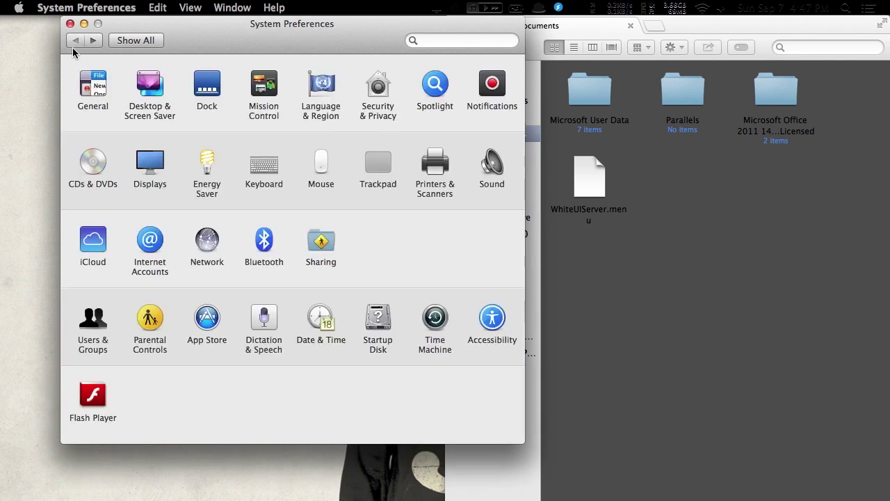
pyautogui.click(150, 85)
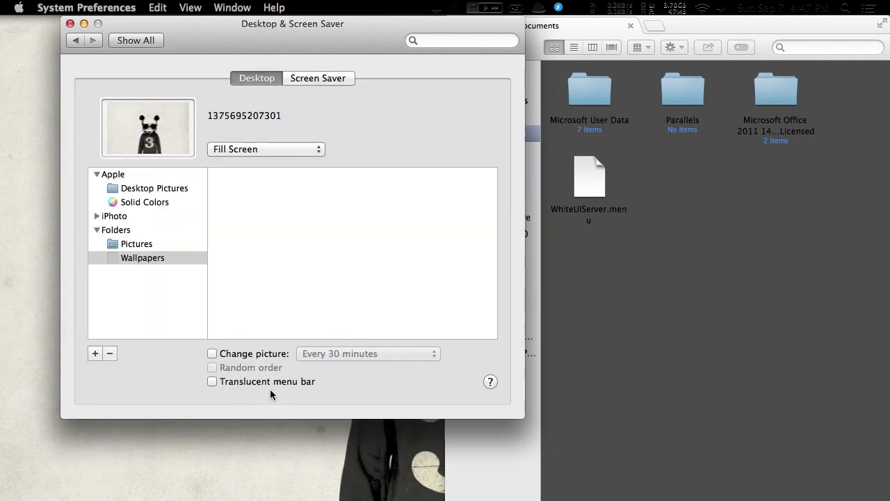
pyautogui.click(76, 41)
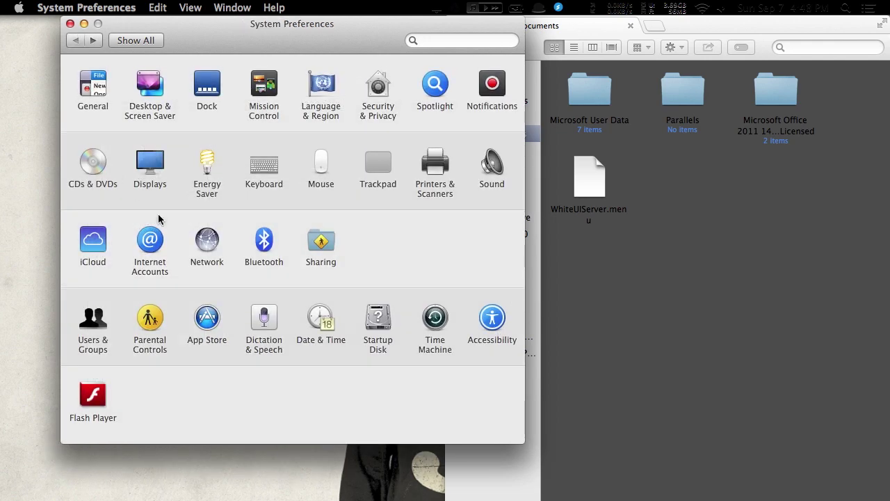
pyautogui.click(92, 86)
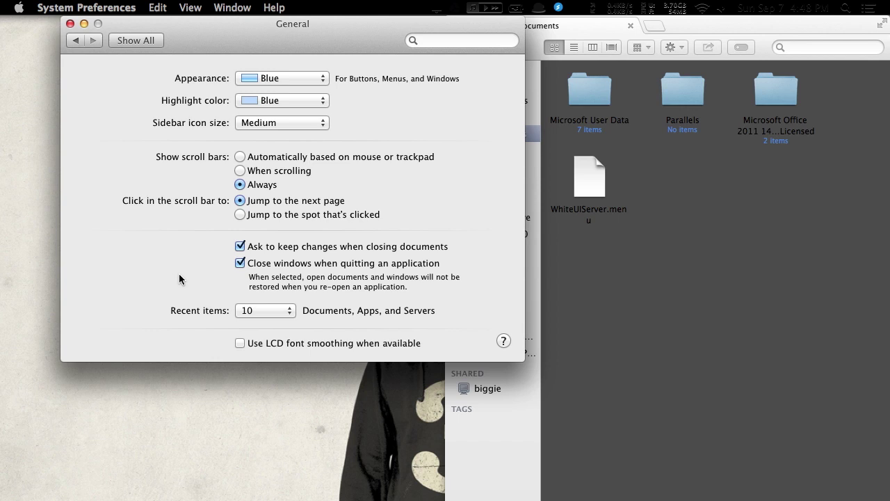
pyautogui.click(75, 39)
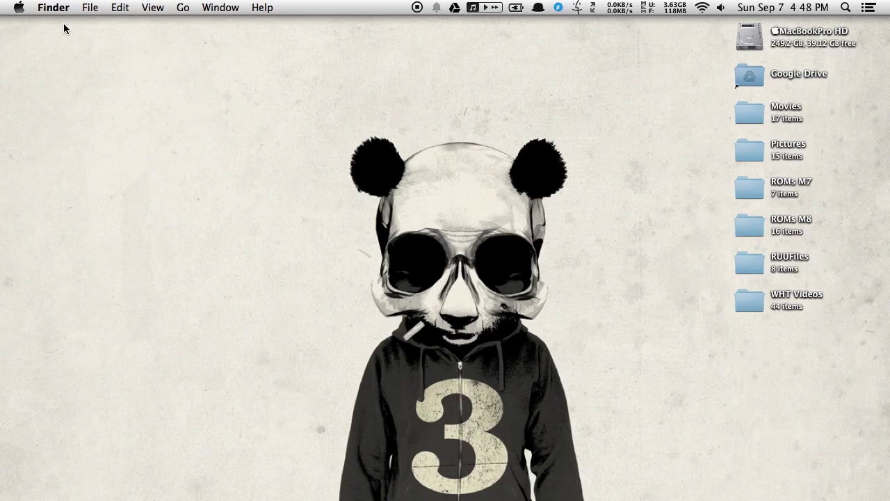
# Uncheck 'Flash the time separators' in the Date & Time Clock settings and close the pane.
pyautogui.click(19, 8)
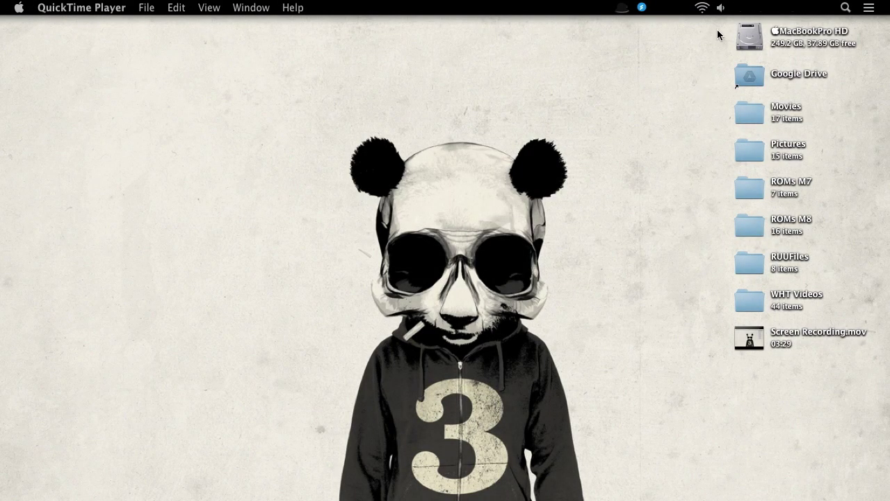
pyautogui.click(787, 8)
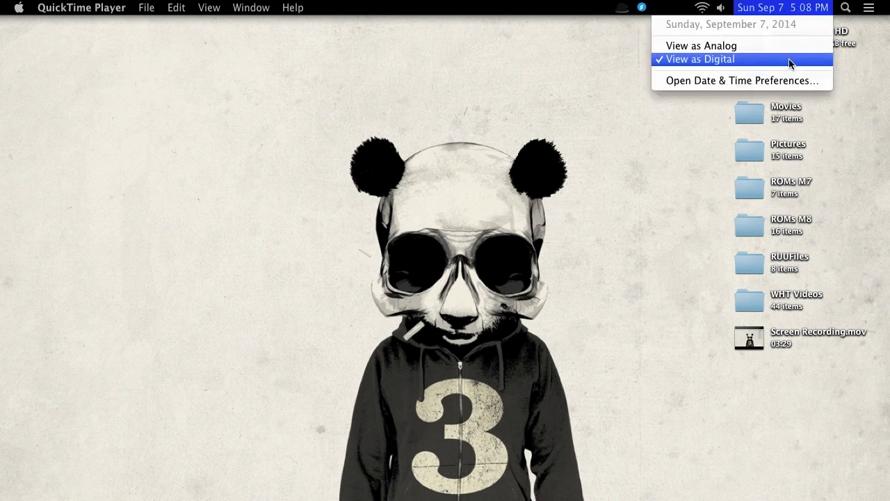
pyautogui.click(793, 81)
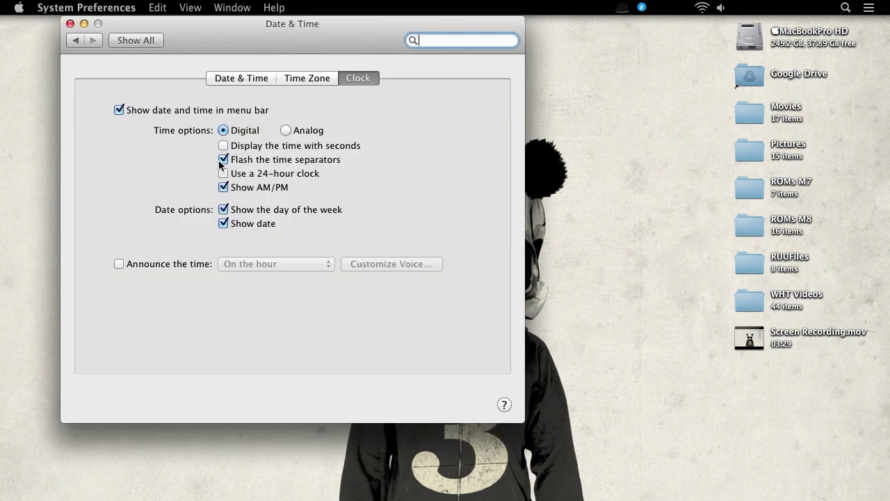
pyautogui.click(223, 160)
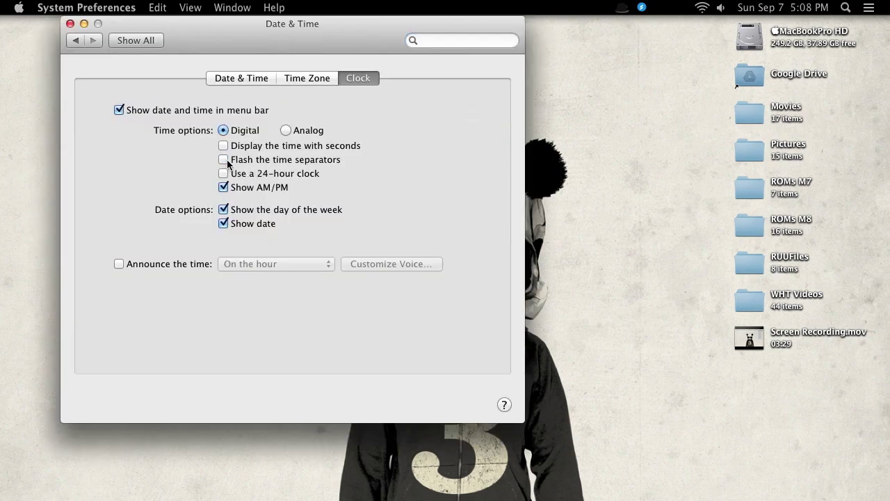
pyautogui.click(70, 23)
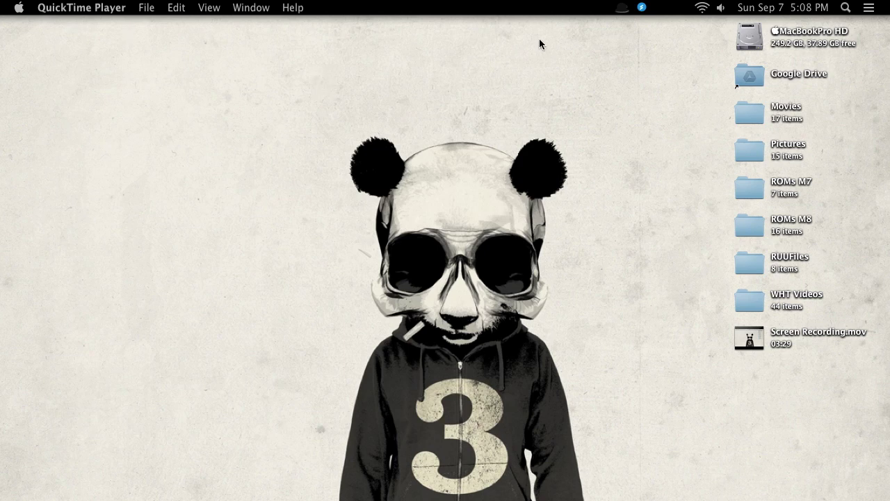
pyautogui.click(621, 9)
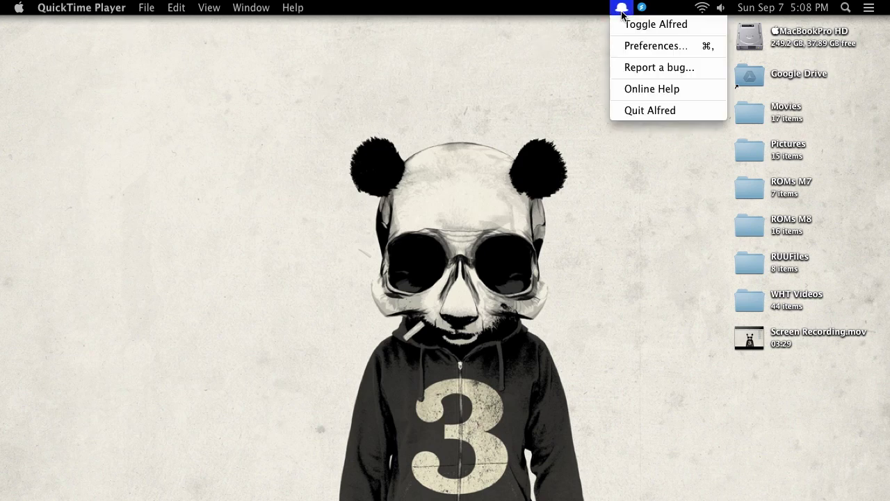
# Open Obsidian Menu Bar's Installer Content folder in Finder with its Applications folder expanded.
pyautogui.click(567, 39)
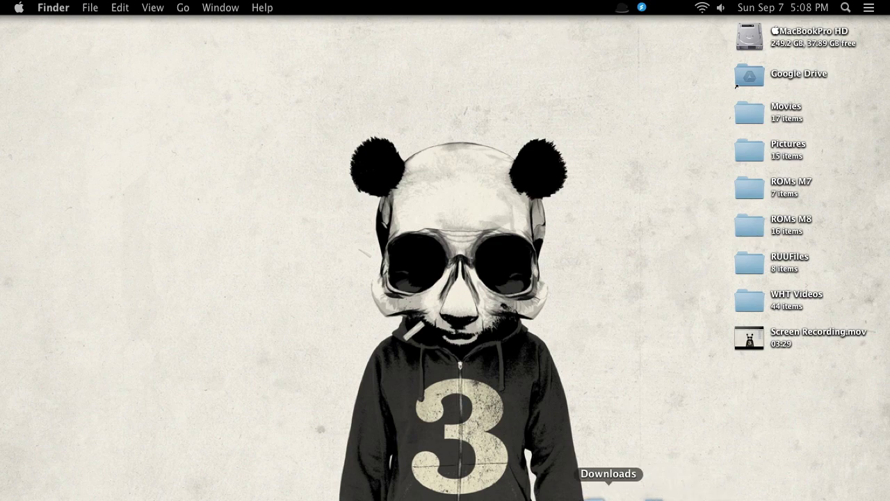
pyautogui.click(608, 495)
pyautogui.click(527, 422)
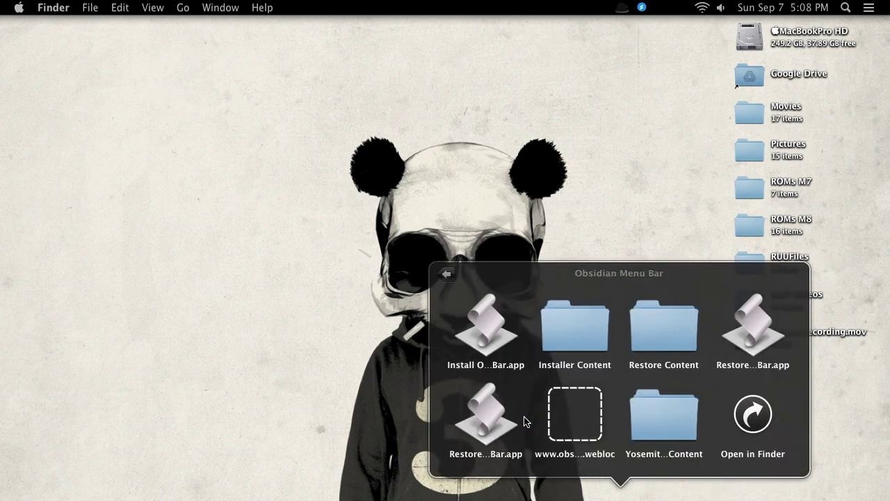
pyautogui.click(572, 332)
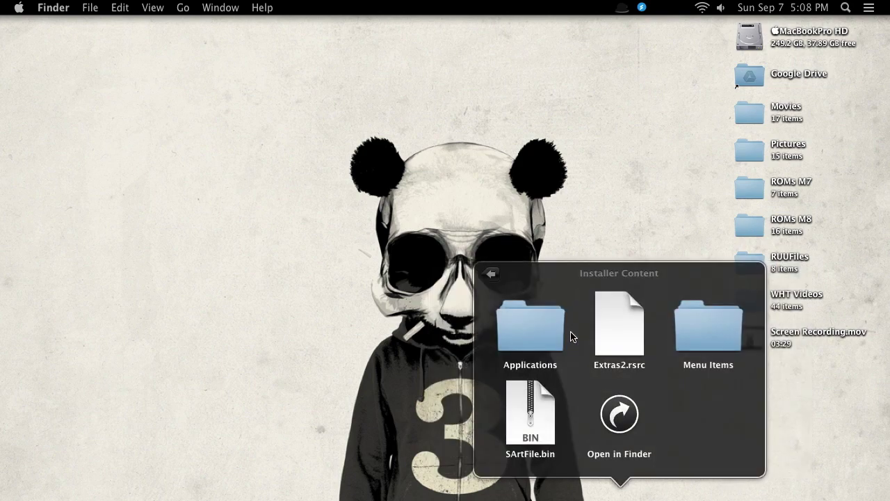
pyautogui.click(617, 411)
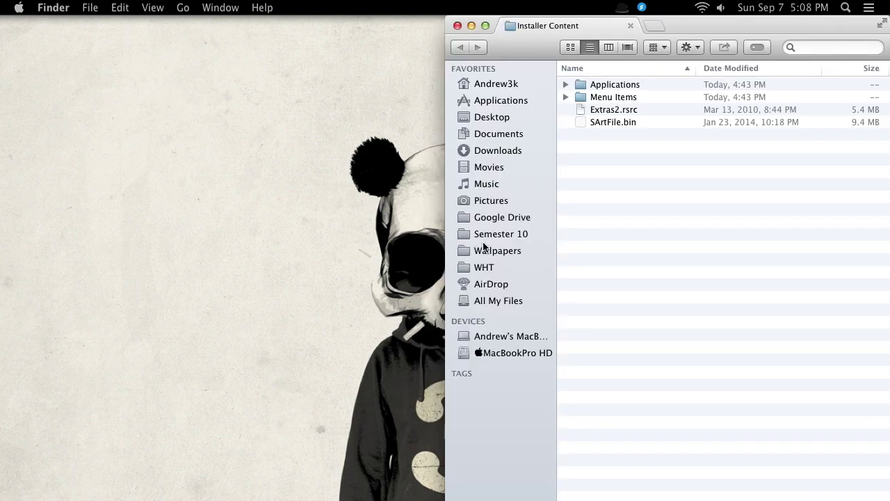
pyautogui.click(567, 85)
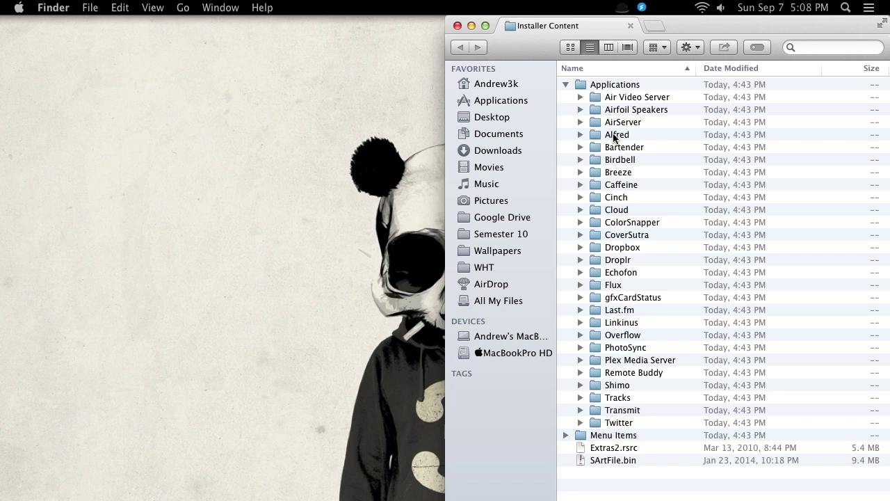
# Place the Installer Content window on the left half and an Applications window on the right half.
pyautogui.hotkey('ctrl', 'alt', 'Left')
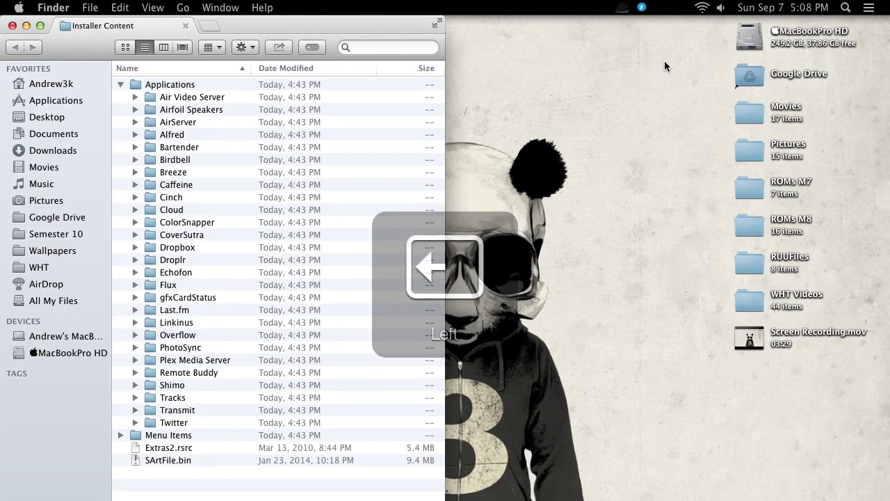
pyautogui.click(648, 490)
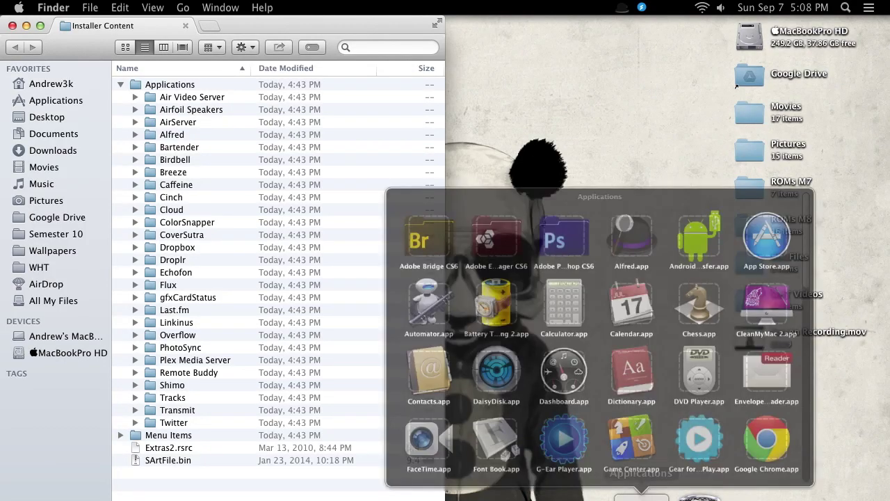
pyautogui.scroll(-5, 668, 346)
pyautogui.click(711, 411)
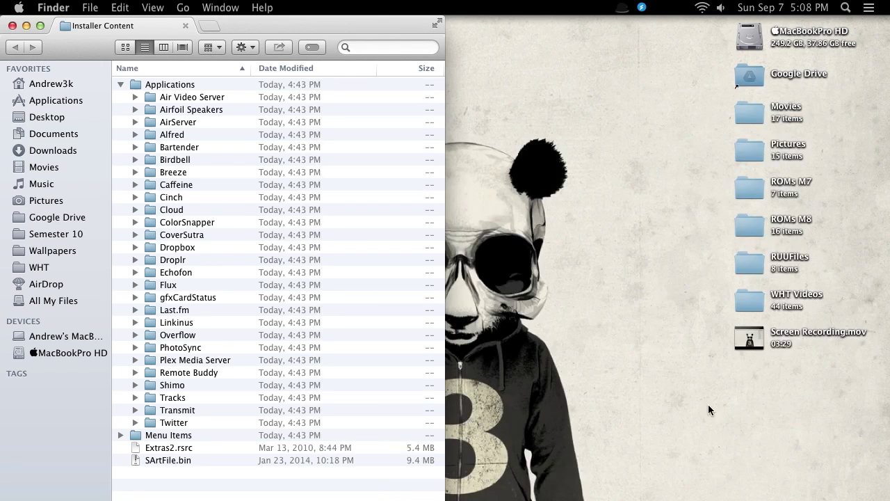
pyautogui.moveTo(253, 23); pyautogui.dragTo(540, 56)
pyautogui.hotkey('ctrl', 'alt', 'Right')
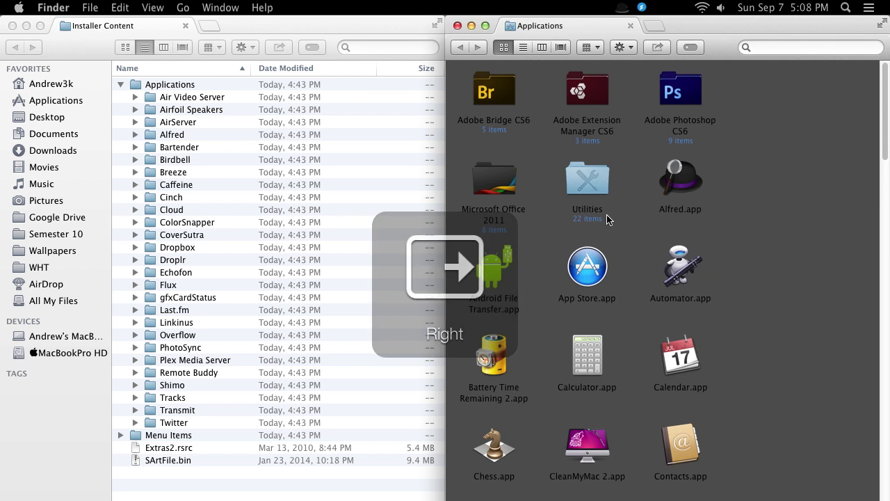
# Browse into Alfred.app's package contents down to Contents › Resources.
pyautogui.rightClick(684, 178)
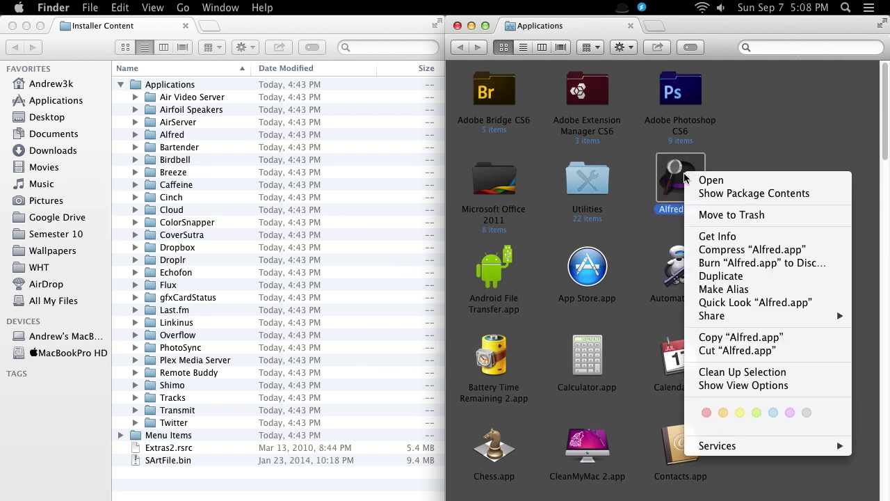
pyautogui.click(704, 194)
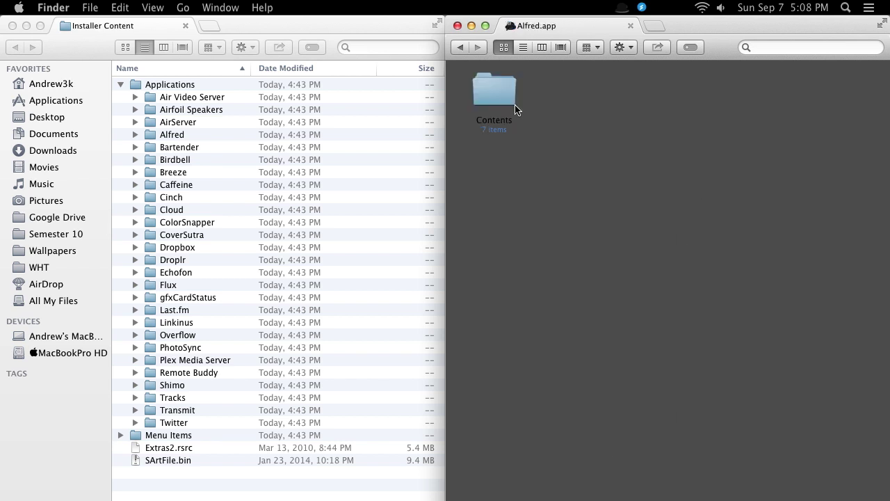
pyautogui.doubleClick(504, 99)
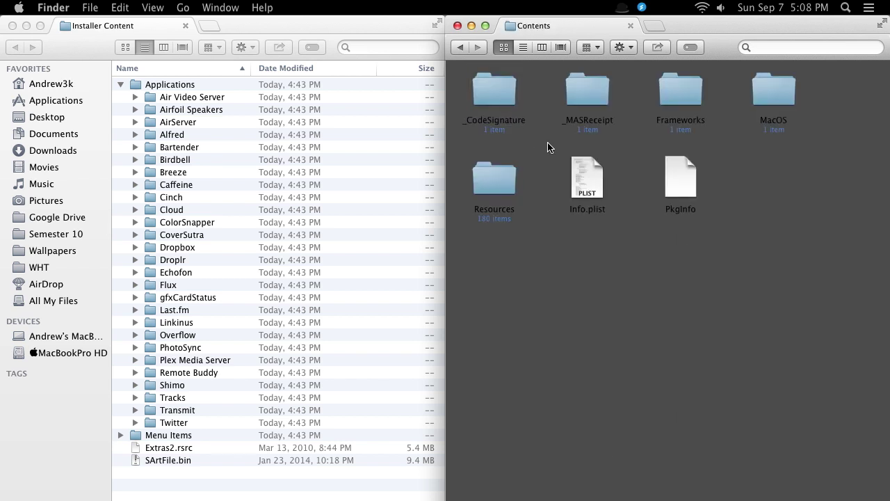
pyautogui.doubleClick(493, 176)
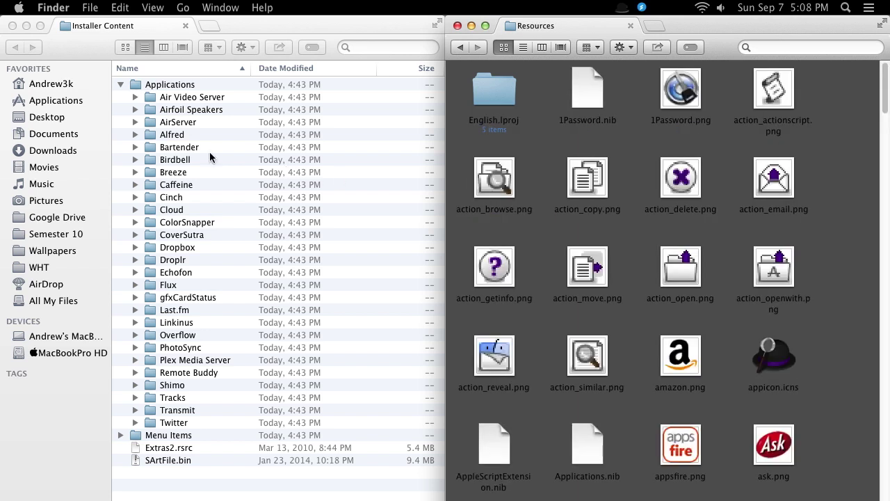
# Drag the Obsidian statusicon_alt.png and statusicon_default.png from the Alfred folder into Resources.
pyautogui.click(135, 134)
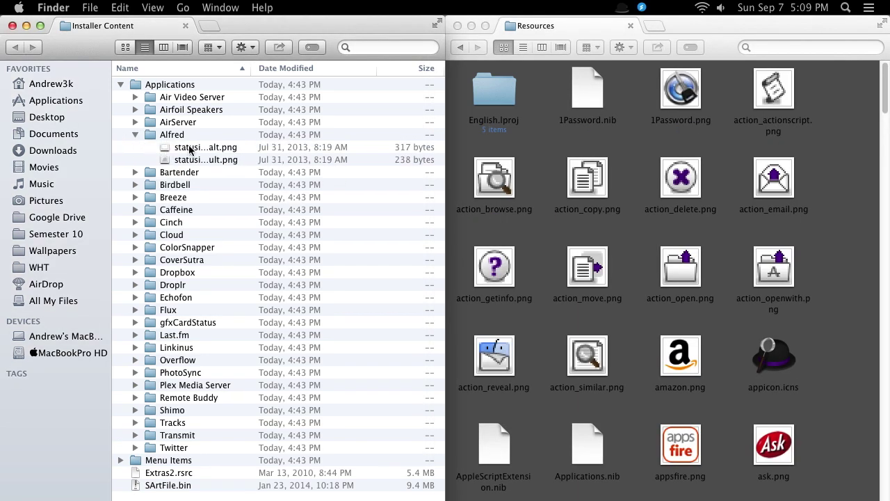
pyautogui.click(187, 147)
pyautogui.keyDown('shift'); pyautogui.click(196, 161); pyautogui.keyUp('shift')
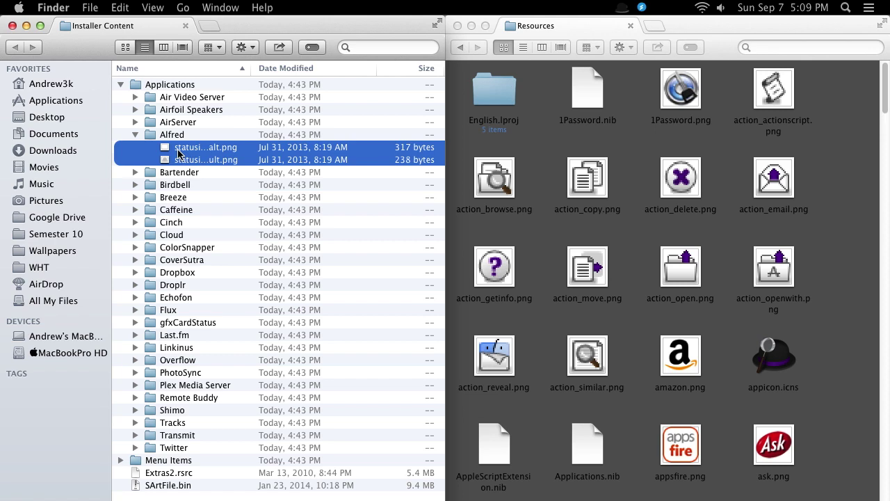
pyautogui.moveTo(179, 153); pyautogui.dragTo(540, 249)
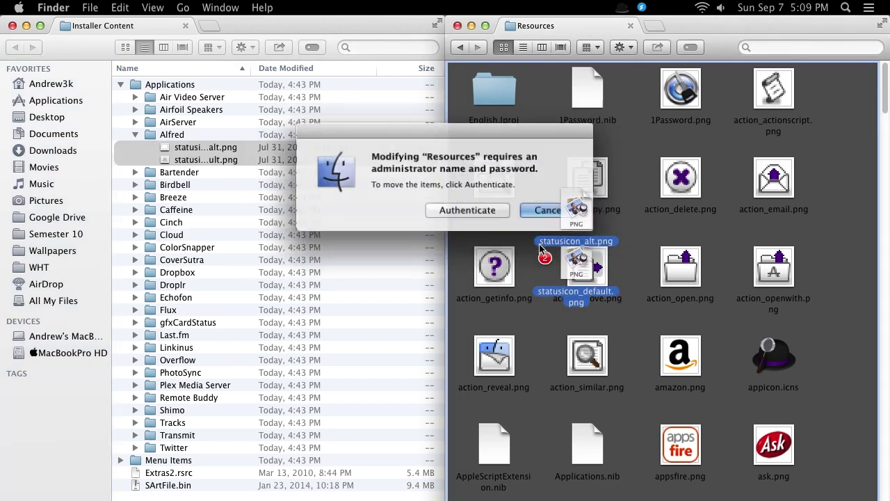
# Authenticate and replace both existing status icons using the admin password, then close the window.
pyautogui.click(471, 213)
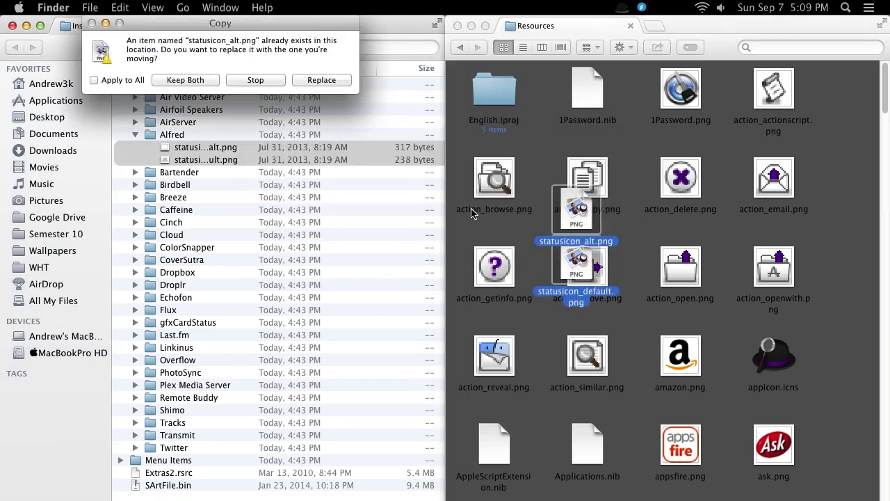
pyautogui.click(333, 82)
pyautogui.click(333, 82)
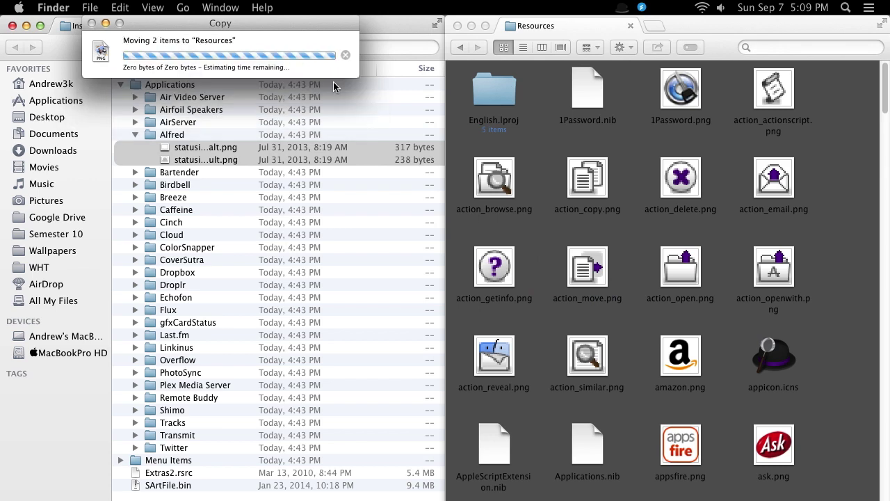
pyautogui.write('******')
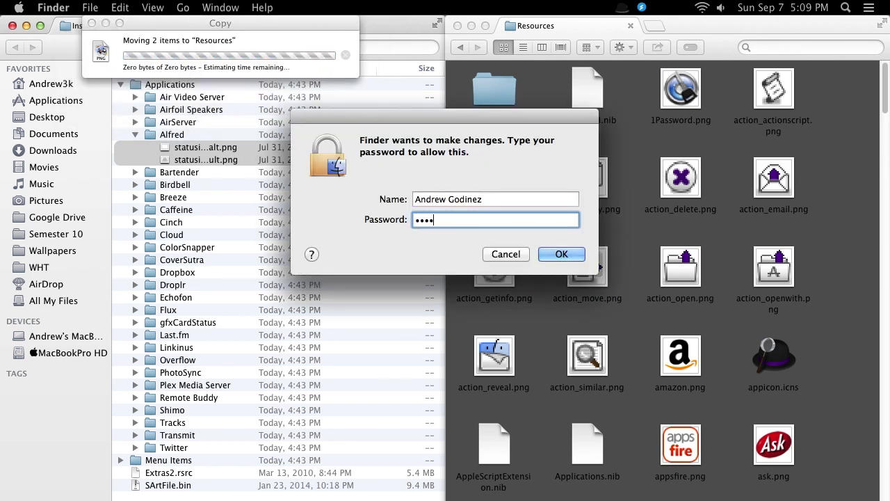
pyautogui.press('Return')
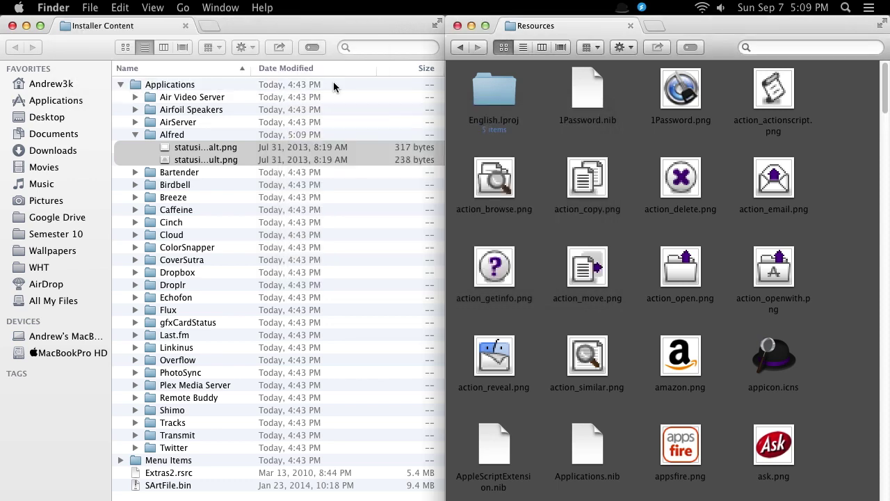
pyautogui.click(457, 26)
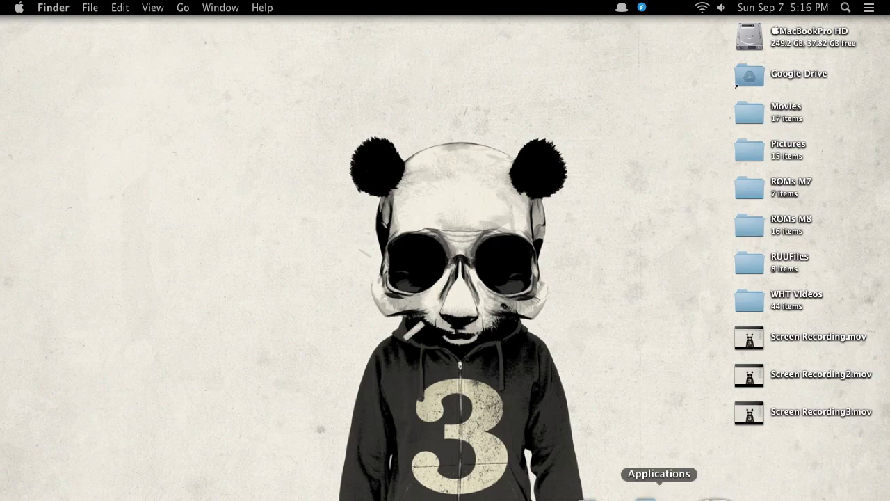
# Show the Obsidian Menu Bar folder in a Finder window from the Downloads stack.
pyautogui.click(621, 497)
pyautogui.click(537, 404)
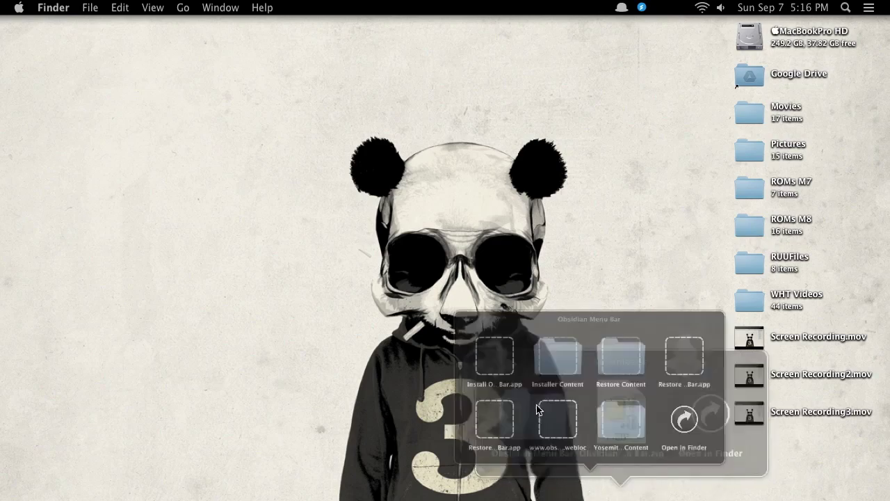
pyautogui.click(755, 413)
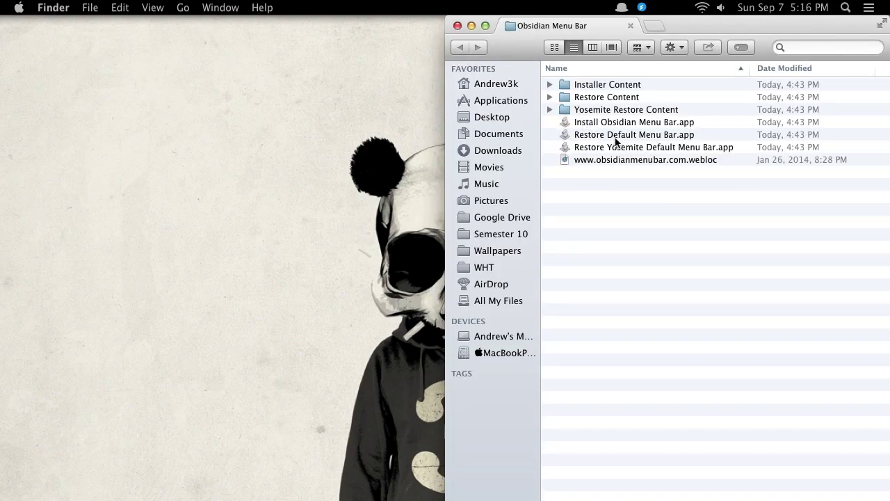
# Run Restore Default Menu Bar.app, approving it with the admin password, and close the folder window.
pyautogui.doubleClick(615, 139)
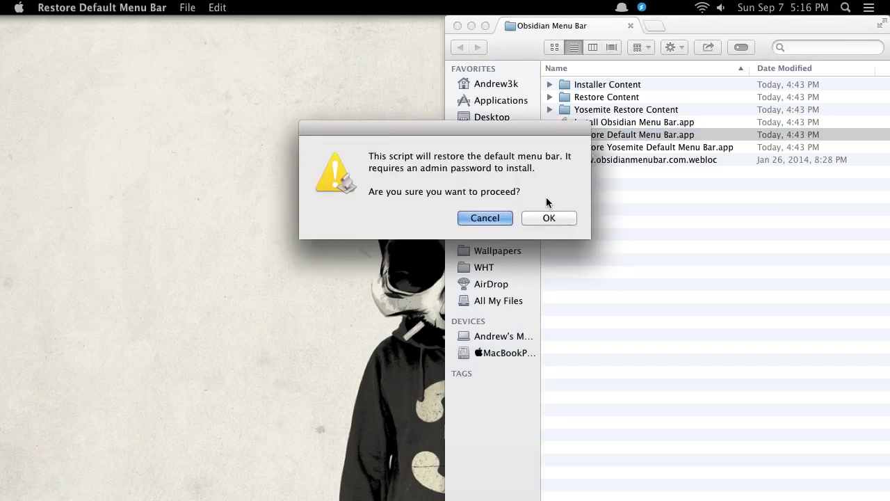
pyautogui.click(549, 218)
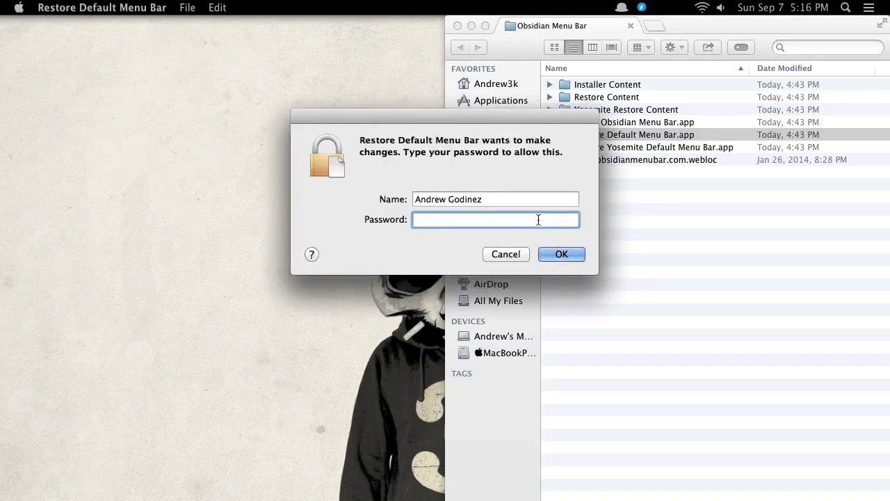
pyautogui.write('*******')
pyautogui.press('Return')
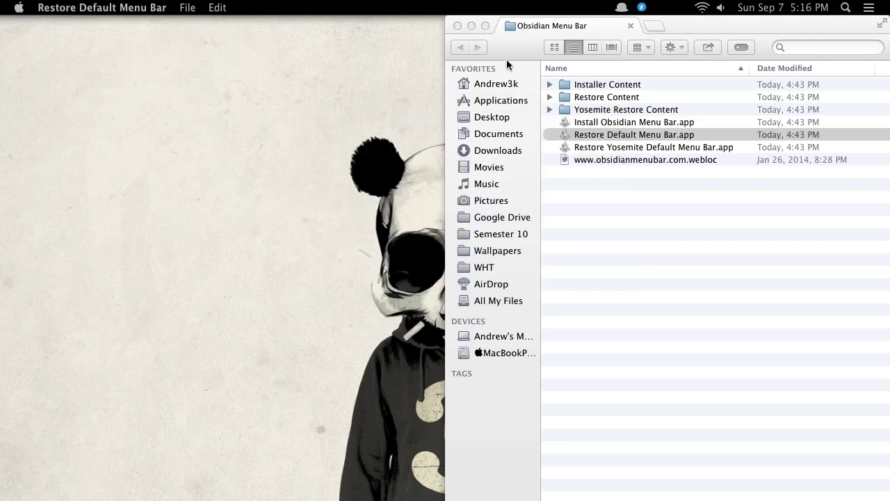
pyautogui.click(458, 26)
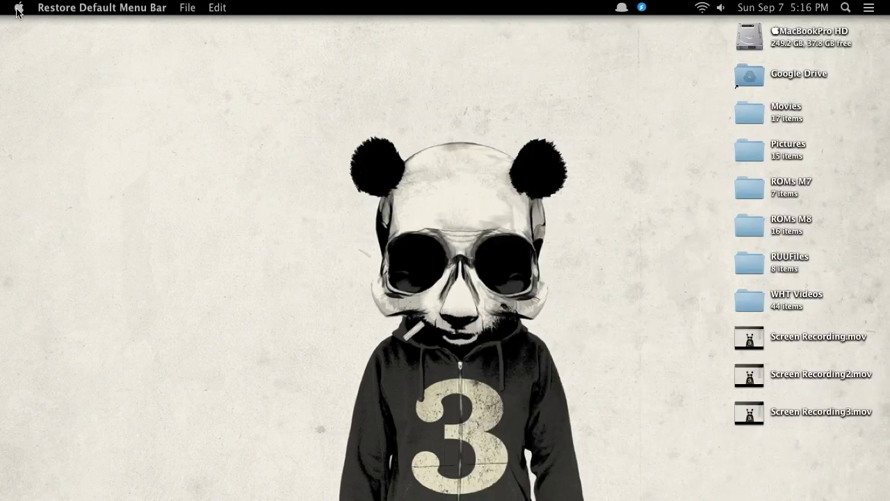
# Delete WhiteUIServer.menu from Users & Groups' Login Items and close System Preferences.
pyautogui.click(19, 8)
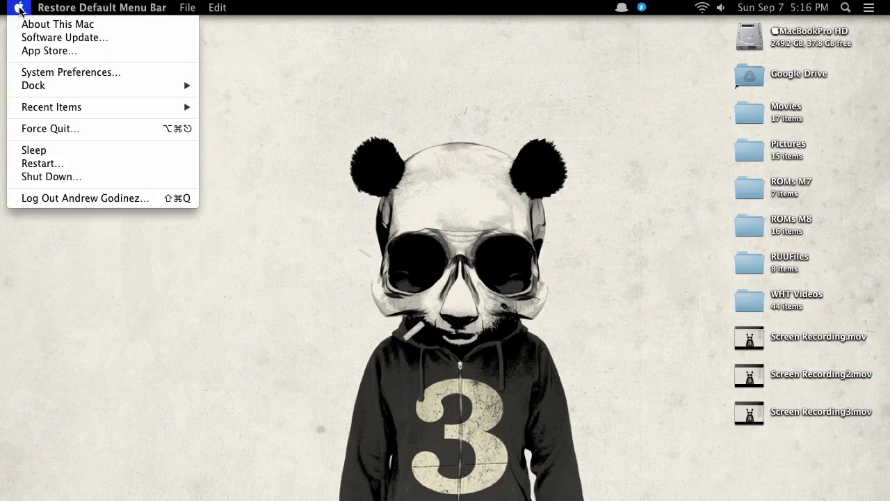
pyautogui.click(42, 75)
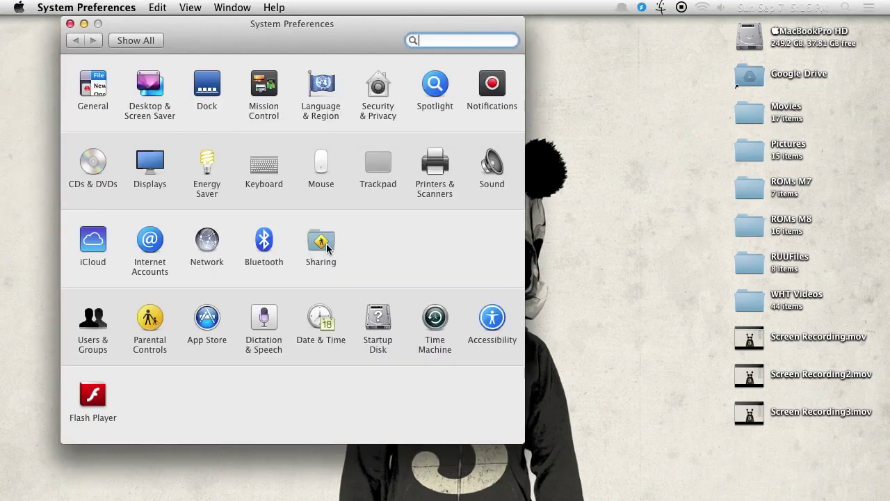
pyautogui.click(109, 332)
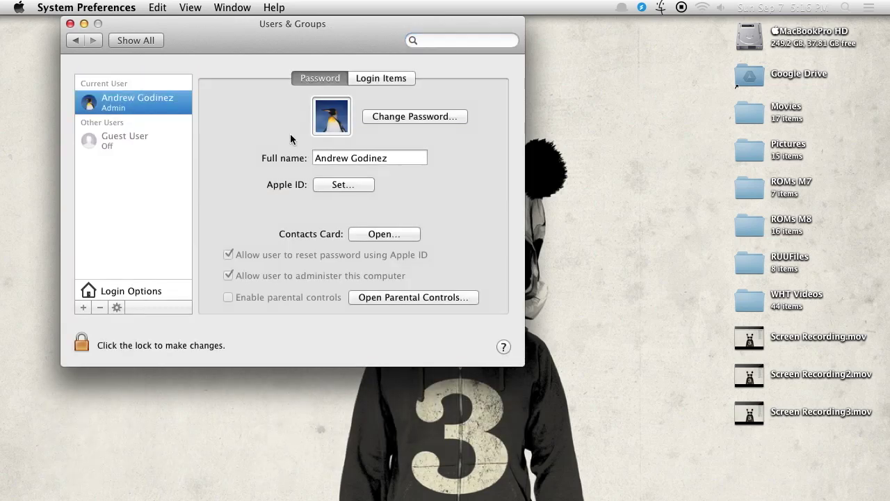
pyautogui.click(386, 80)
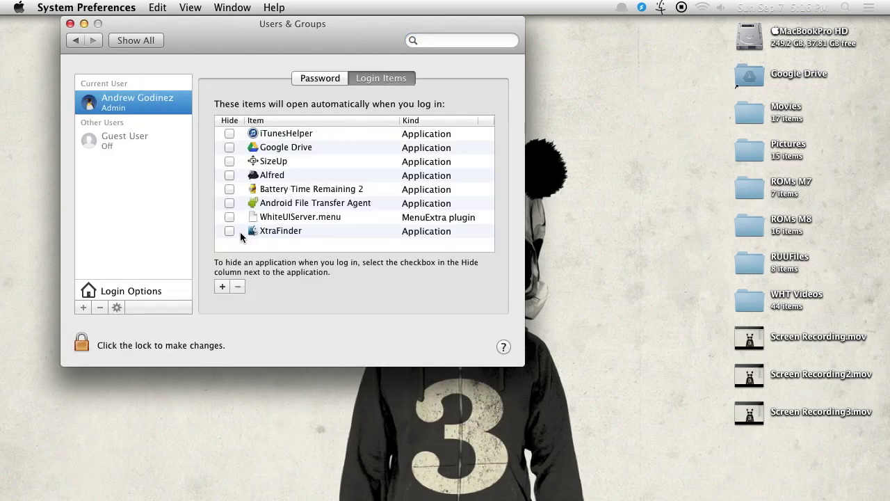
pyautogui.click(295, 218)
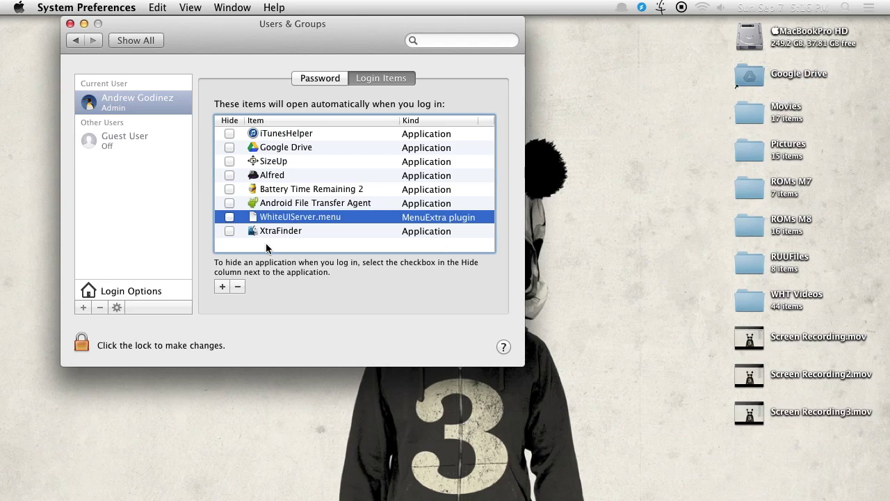
pyautogui.click(238, 286)
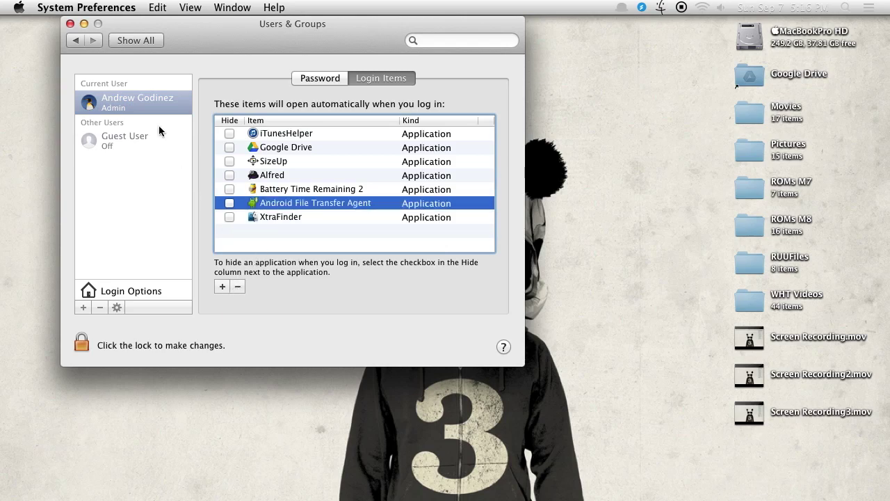
pyautogui.click(69, 24)
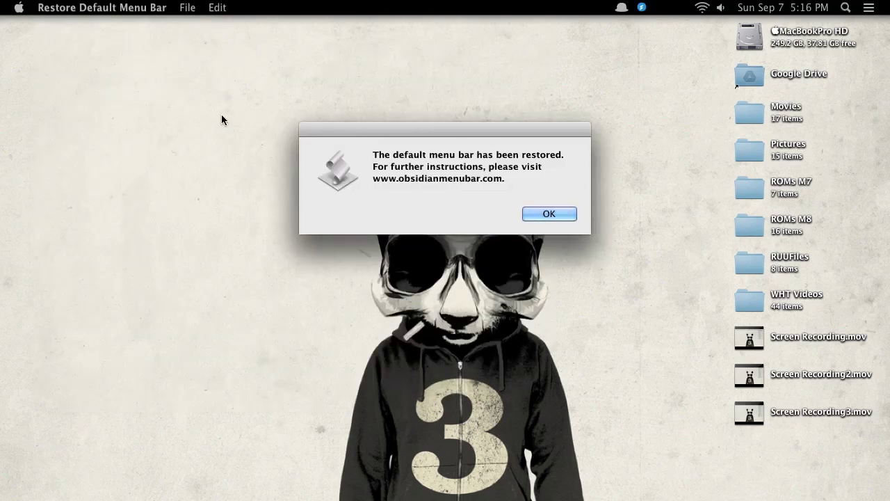
# Acknowledge Restore Default Menu Bar's 'default menu bar restored' message with OK.
pyautogui.click(530, 216)
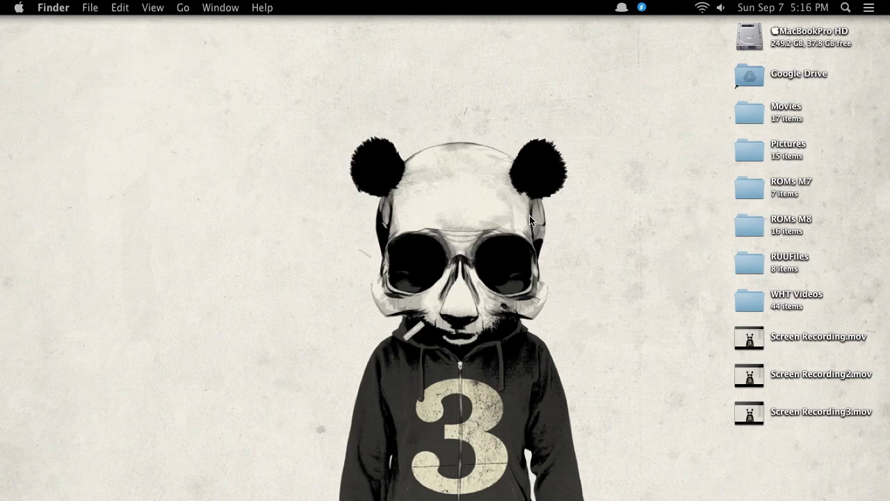